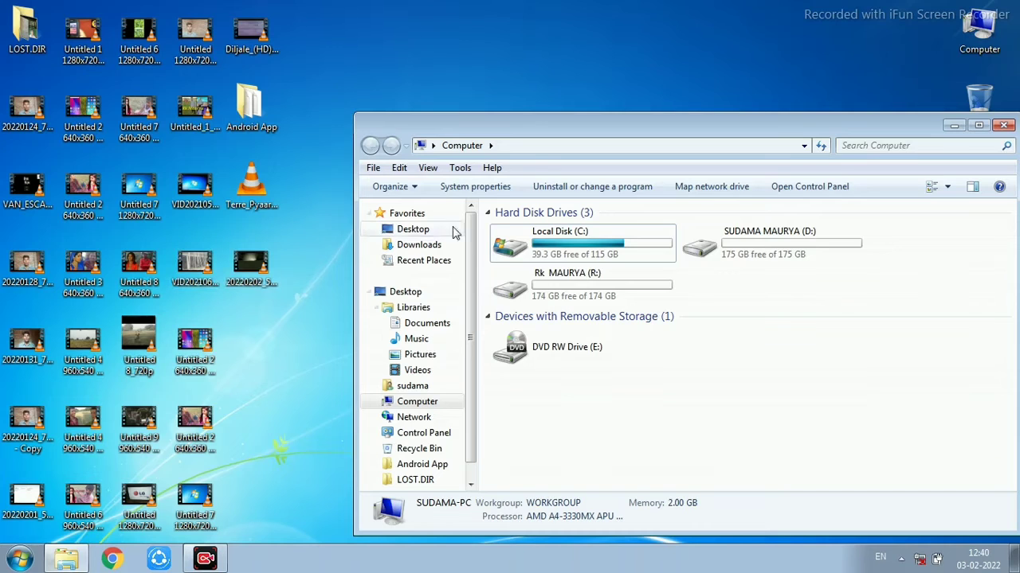
Open the R: drive to check its contents and return to the drive list.
left_click(618, 290)
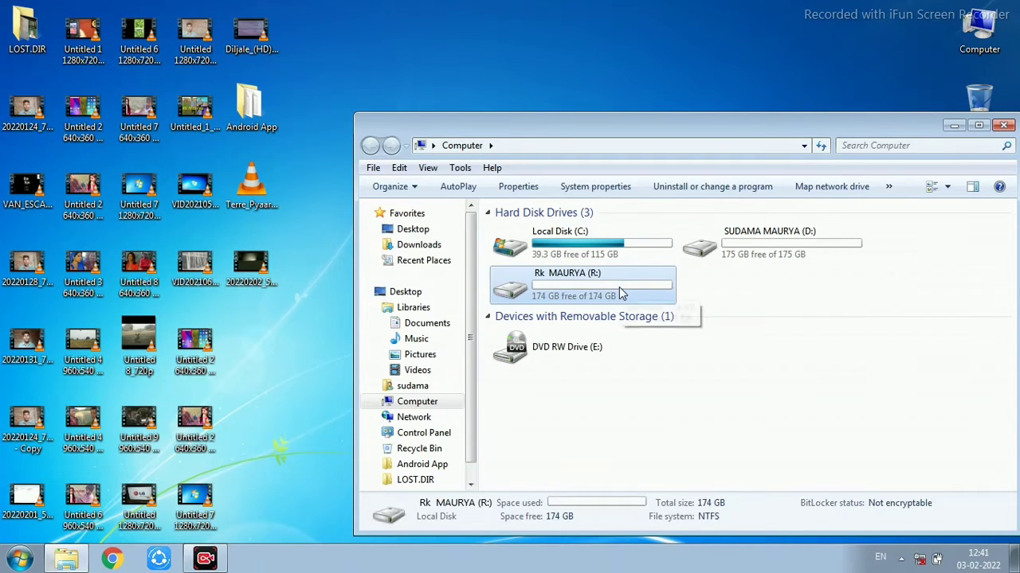
double_click(620, 293)
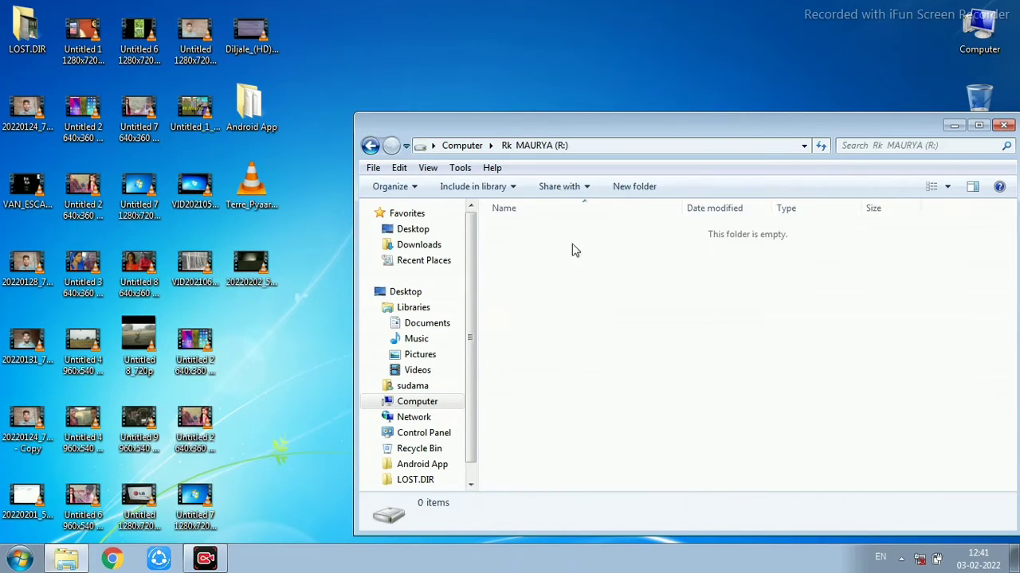
left_click(370, 146)
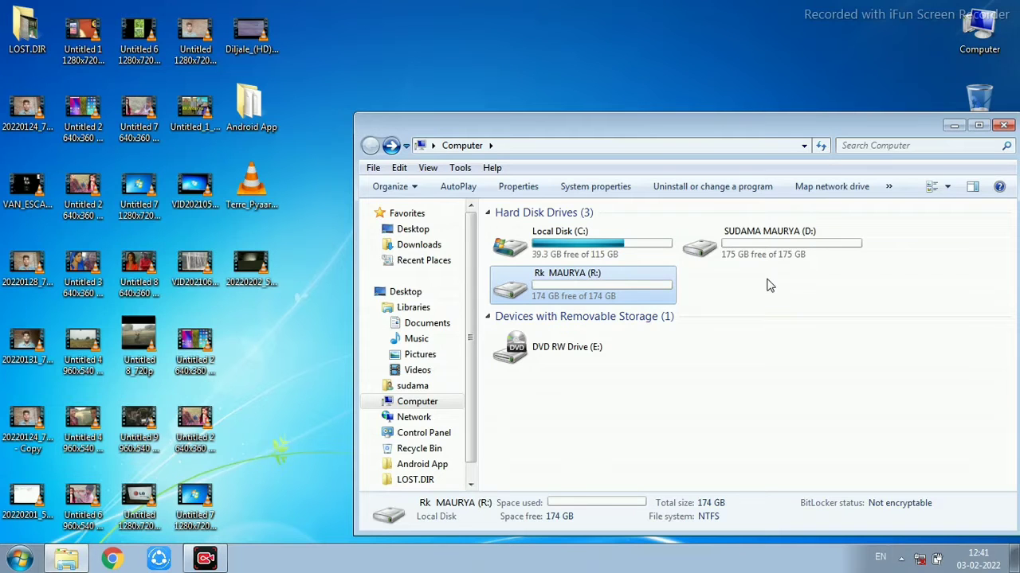
left_click_drag(83, 111, 148, 271)
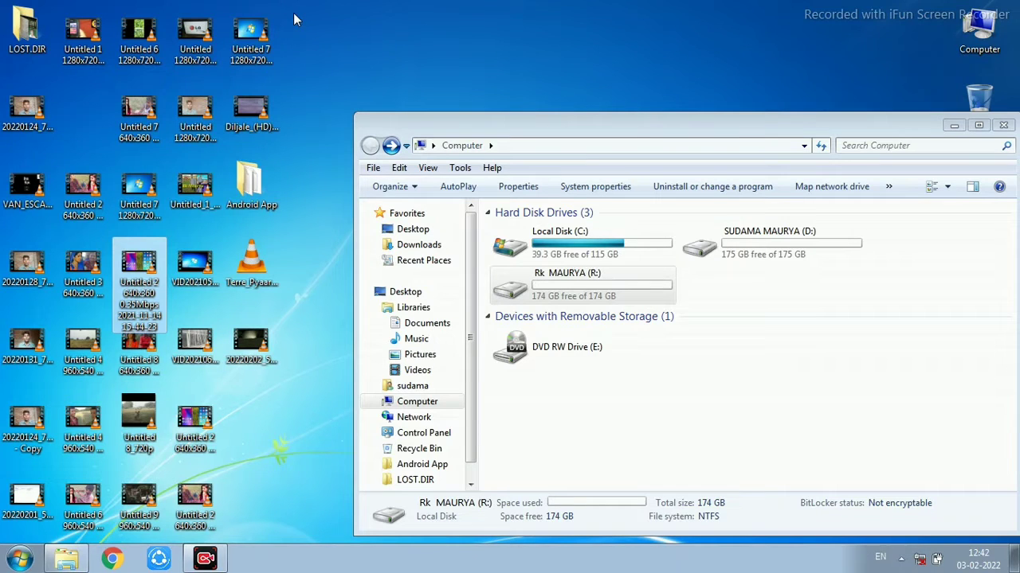
key("ctrl+a")
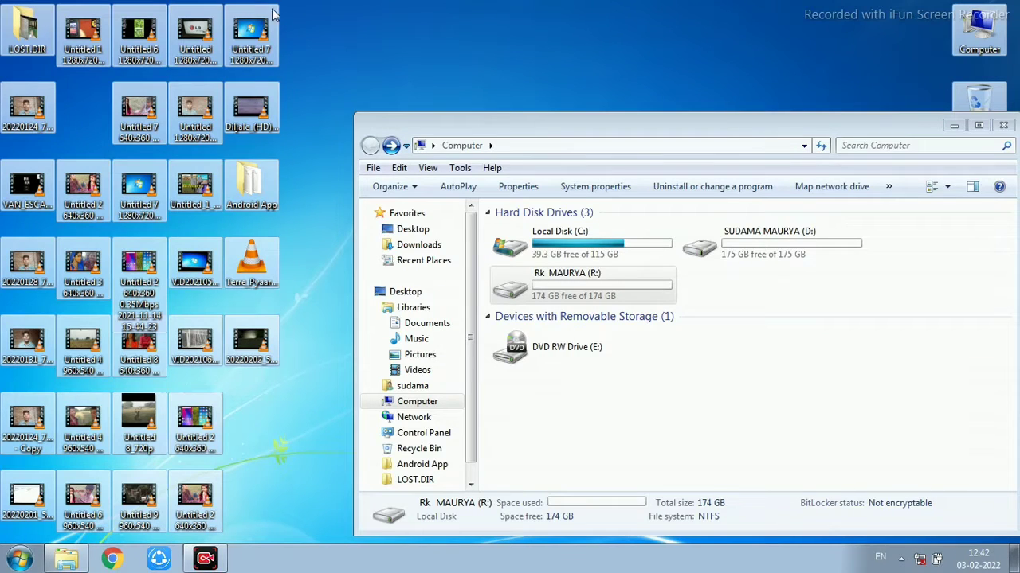
left_click(381, 14)
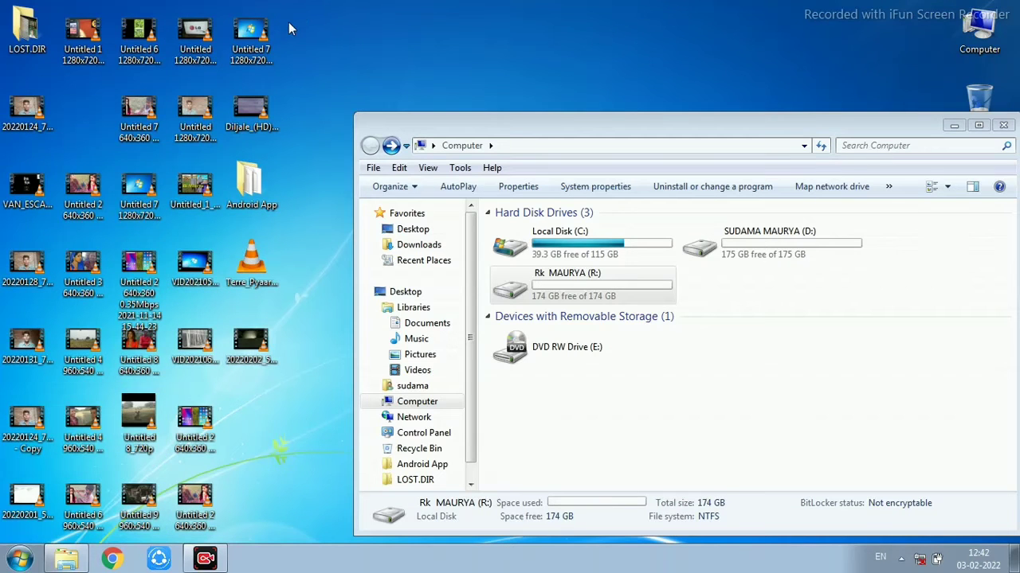
left_click_drag(288, 21, 12, 514)
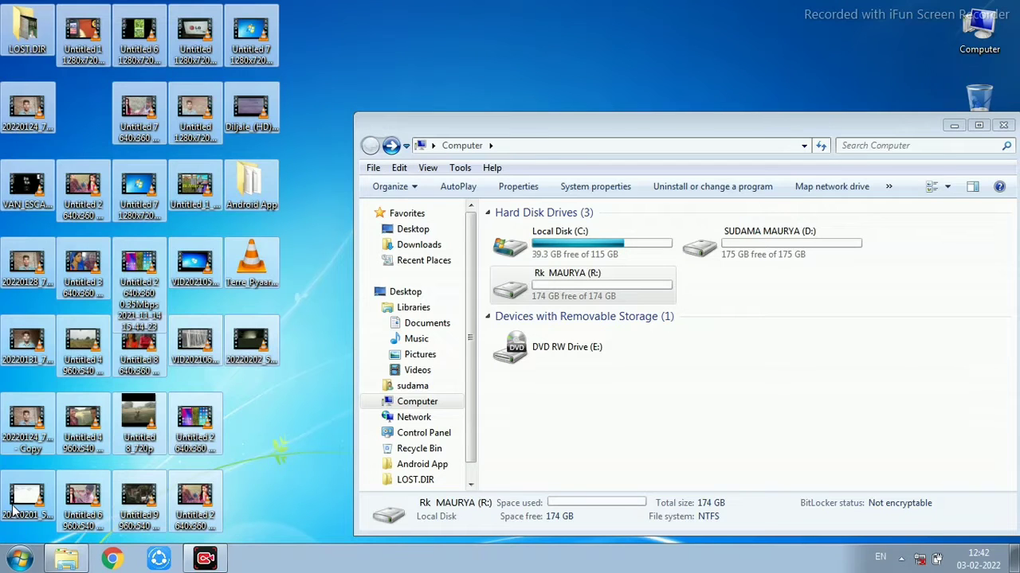
right_click(134, 296)
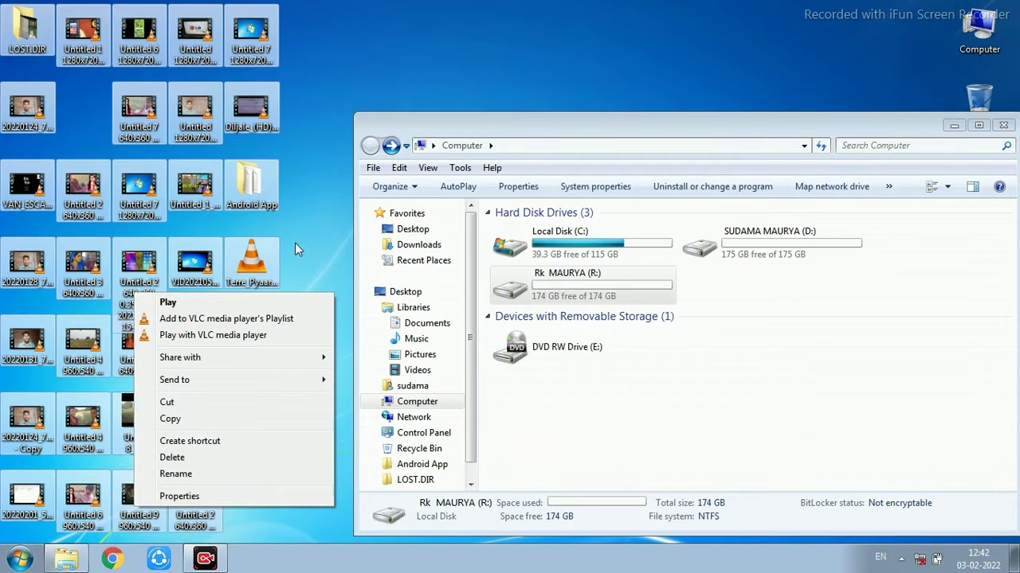
left_click(326, 190)
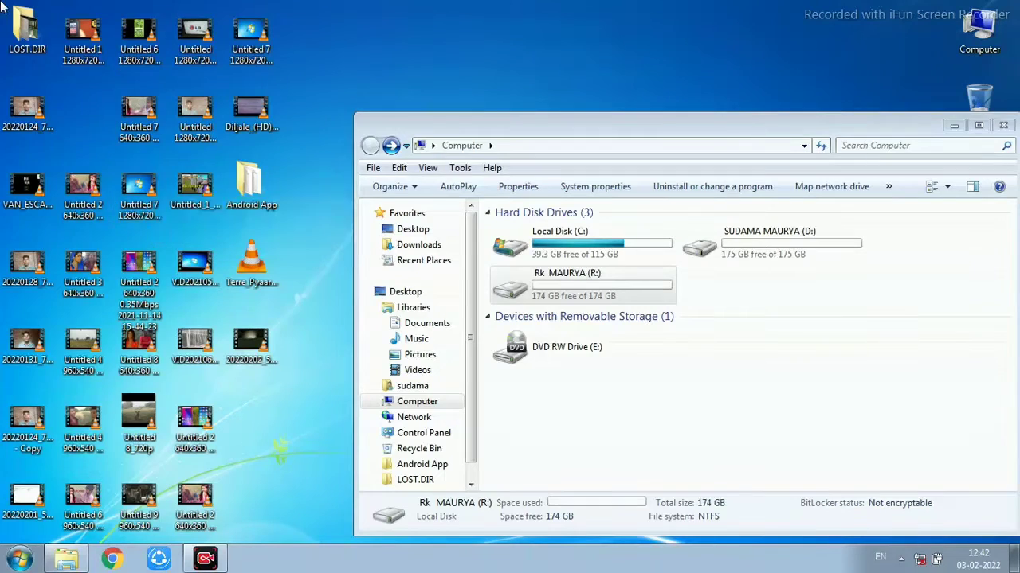
Cut all the video files and folders on the desktop, leaving out Computer and Recycle Bin.
left_click_drag(1, 2, 262, 490)
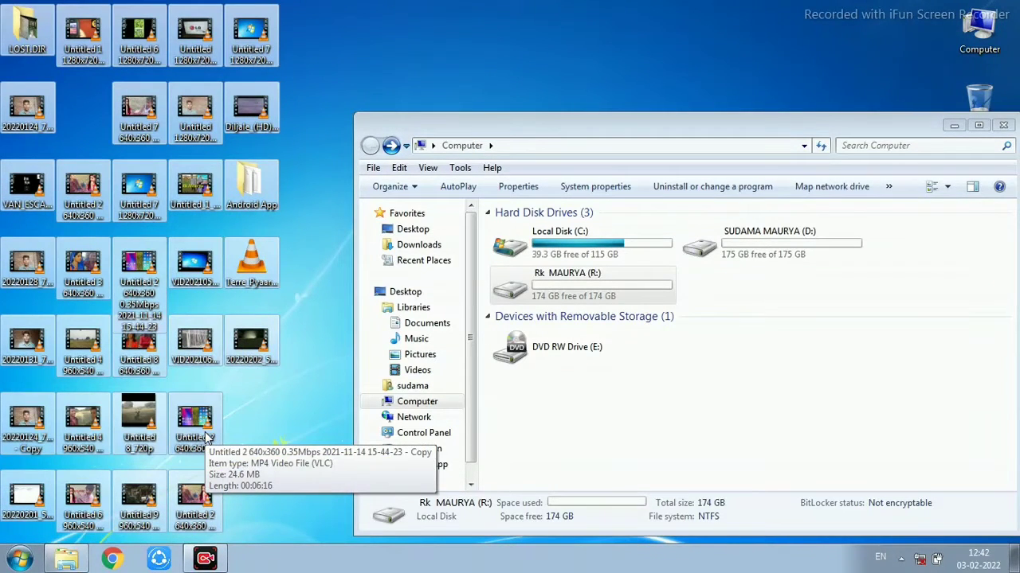
left_click_drag(205, 437, 254, 274)
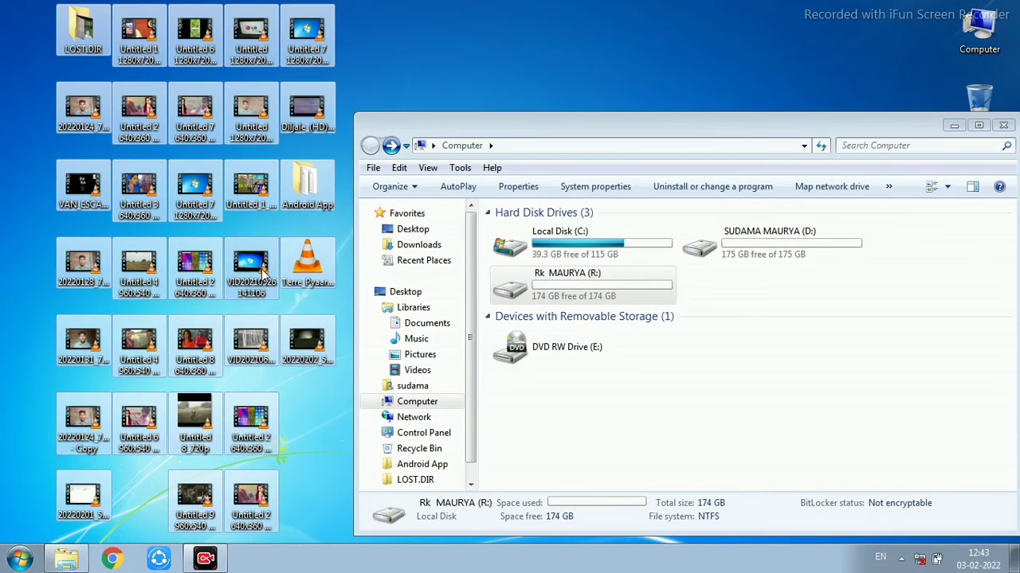
right_click(263, 275)
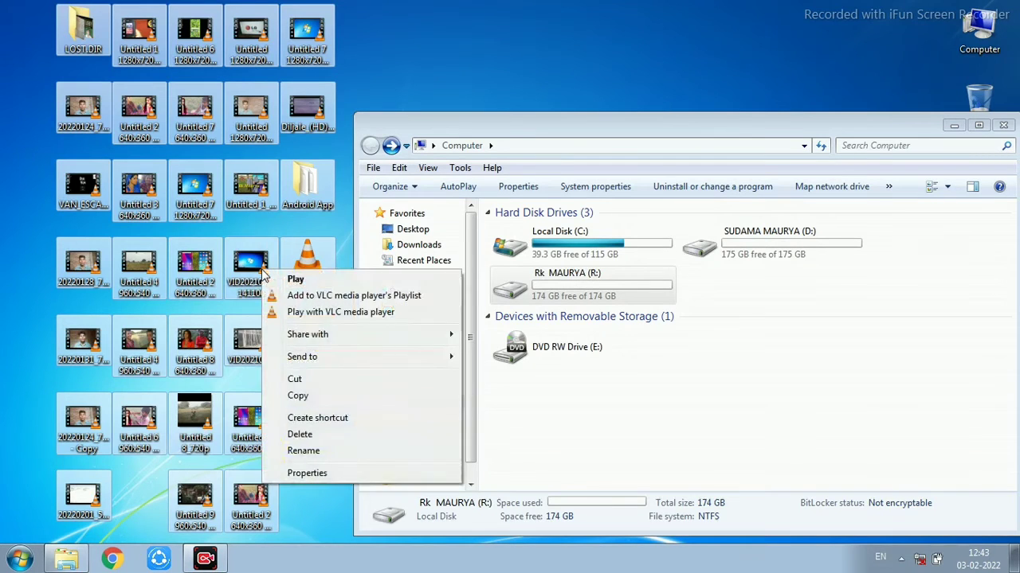
left_click(326, 380)
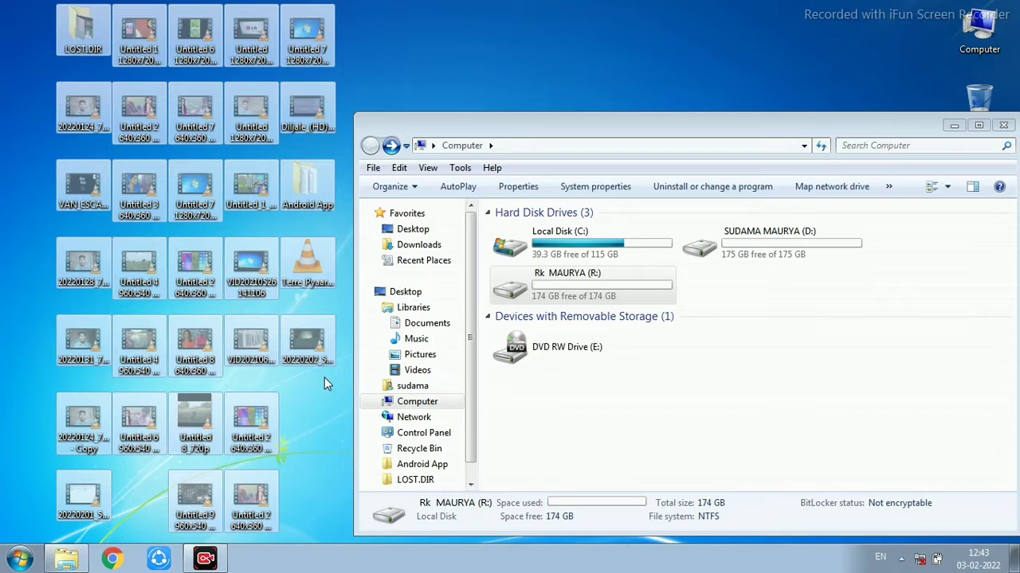
Create a new folder on the R: drive and enter TECHNAL as its name.
right_click(577, 301)
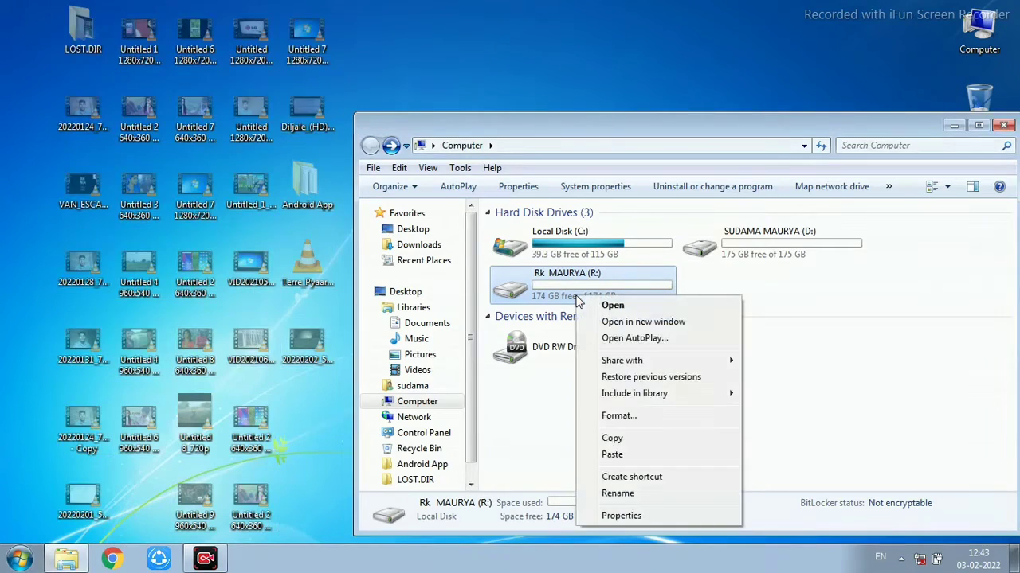
left_click(608, 306)
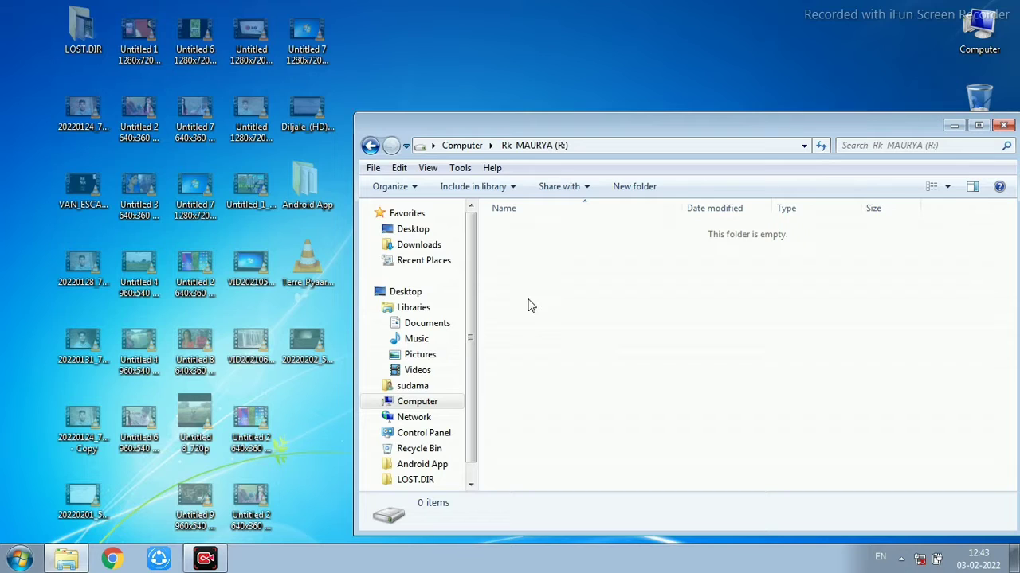
left_click(637, 189)
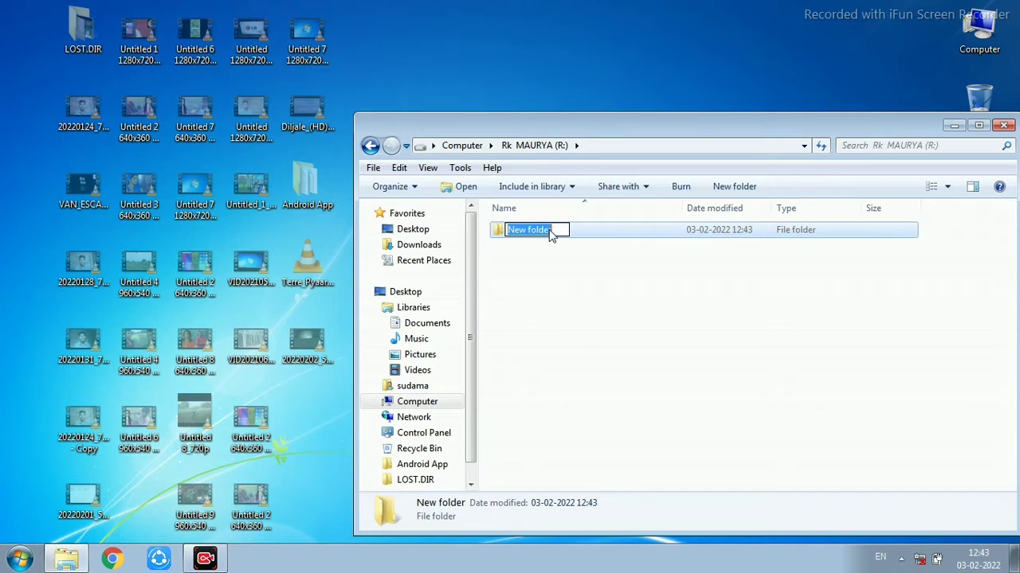
key("BackSpace")
type("T")
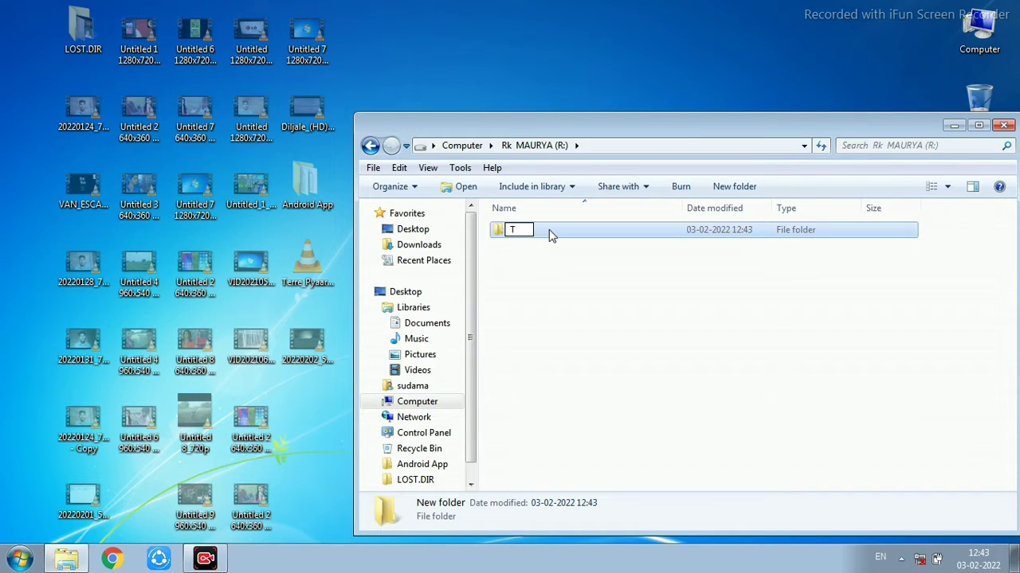
type("ECHN")
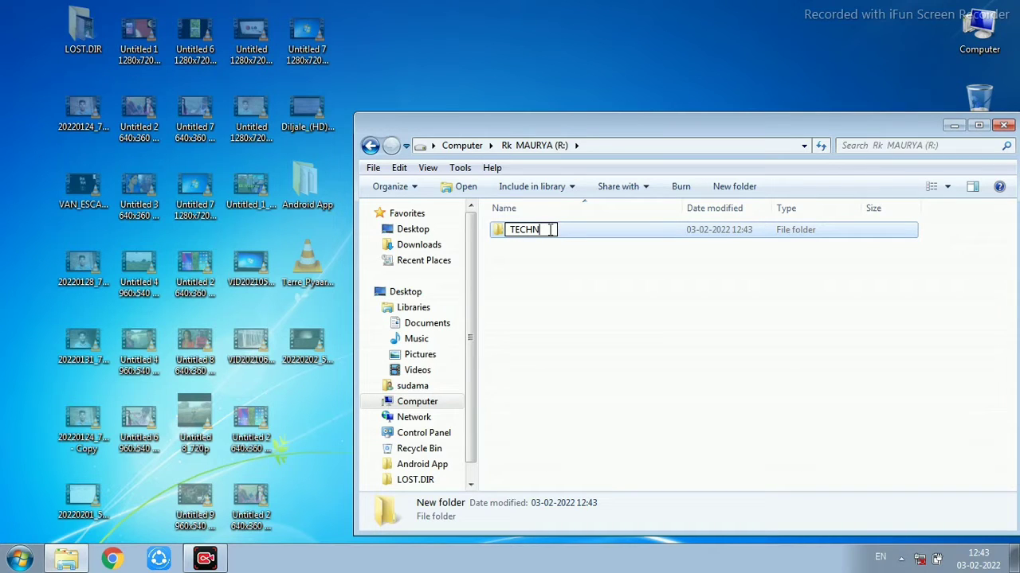
type("AL")
Replace the new folder's name with RK and apply it.
left_click_drag(560, 229, 502, 229)
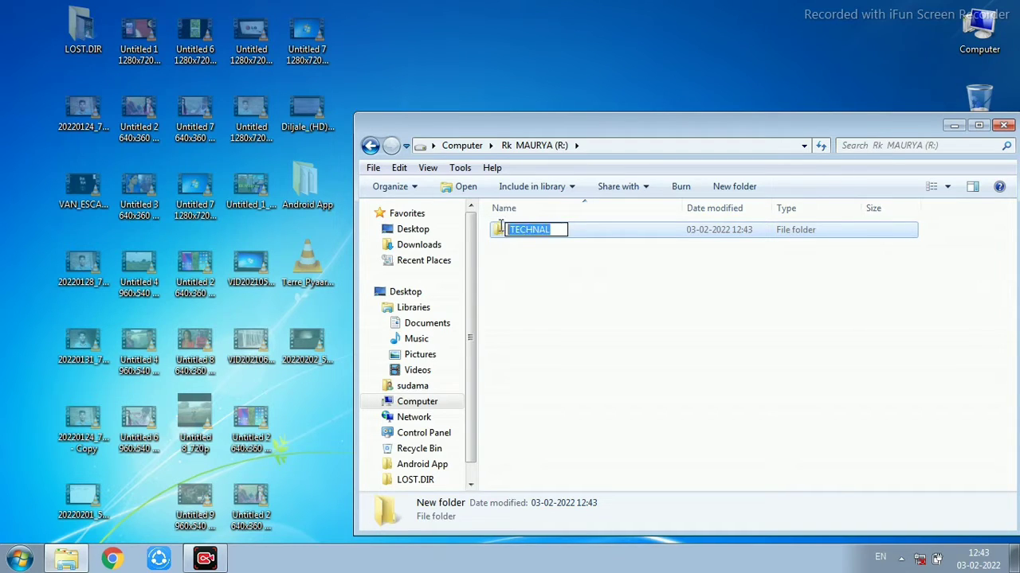
key("BackSpace")
type("c")
type("R")
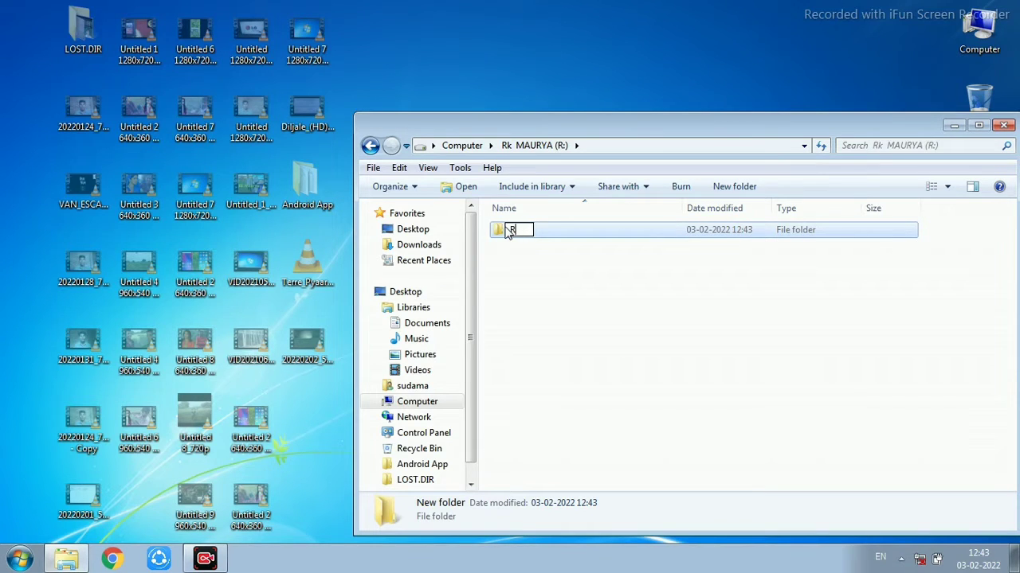
type("K")
key("Return")
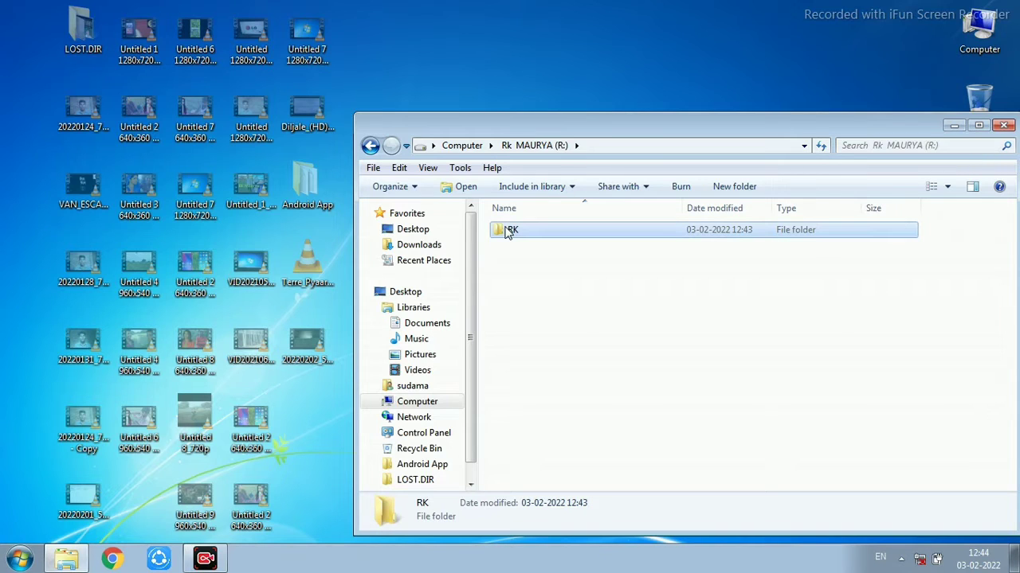
Open the RK folder in a maximized window and paste the cut desktop items into it.
double_click(577, 242)
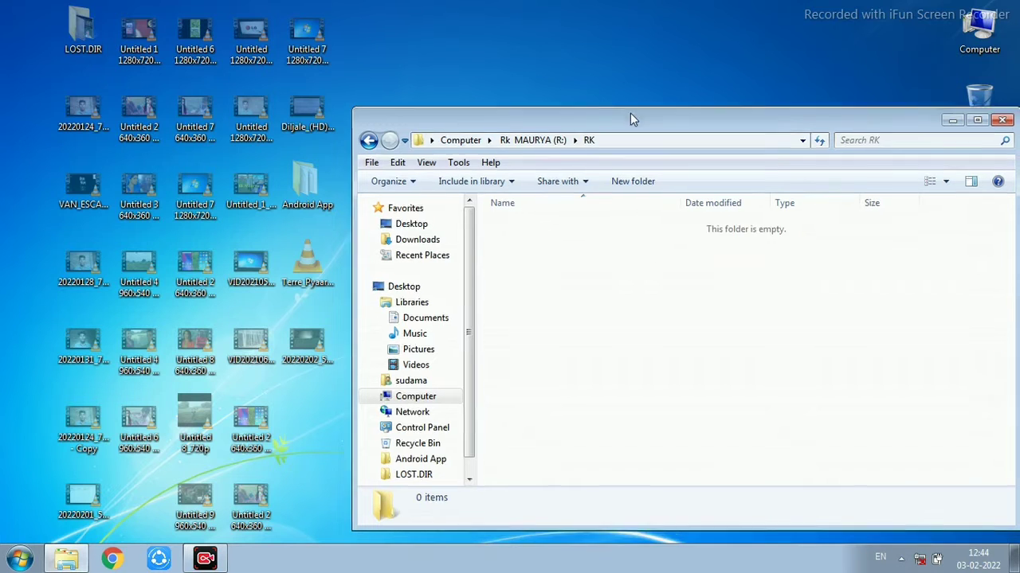
left_click_drag(630, 119, 414, 21)
double_click(412, 22)
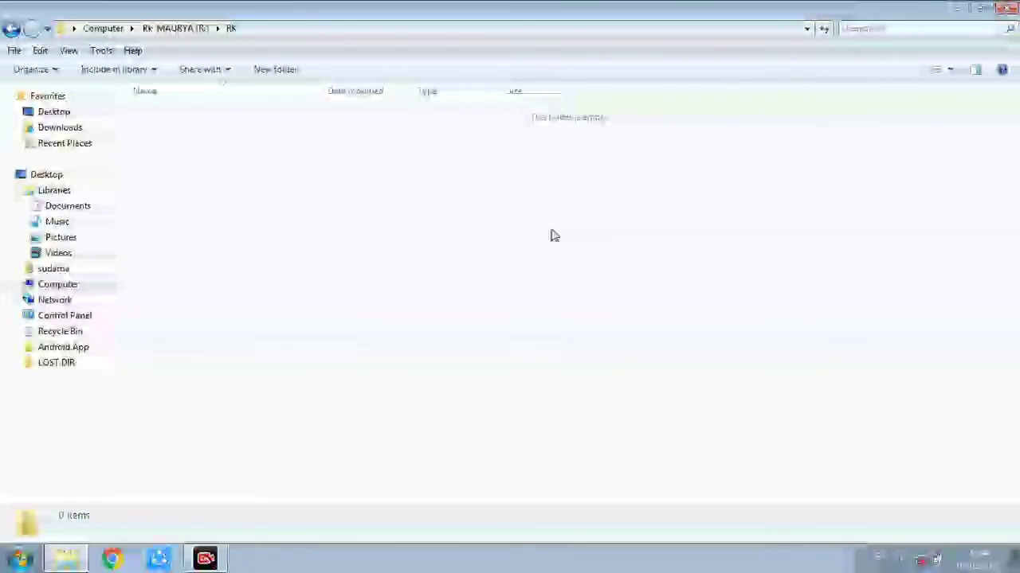
right_click(552, 233)
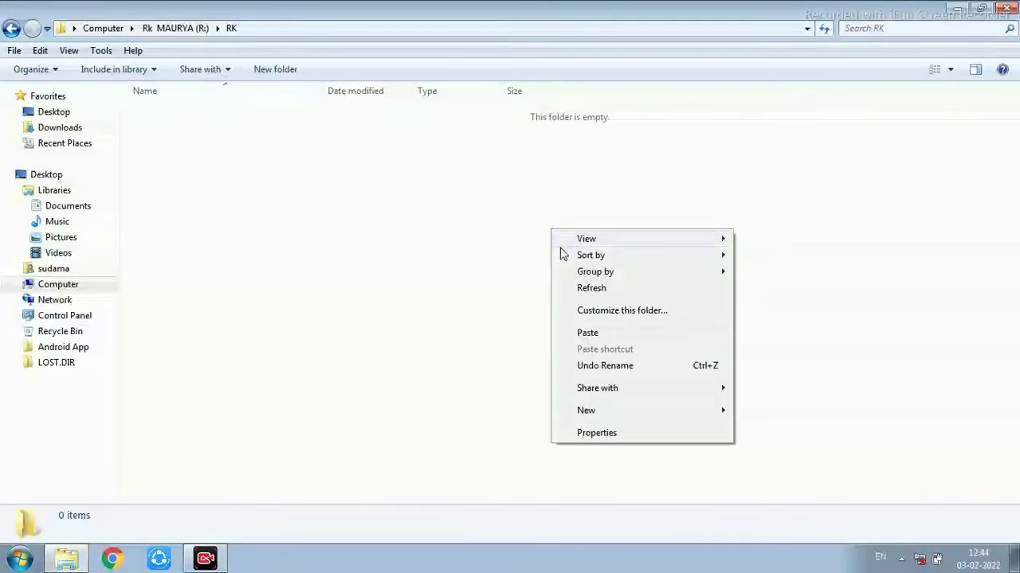
left_click(593, 333)
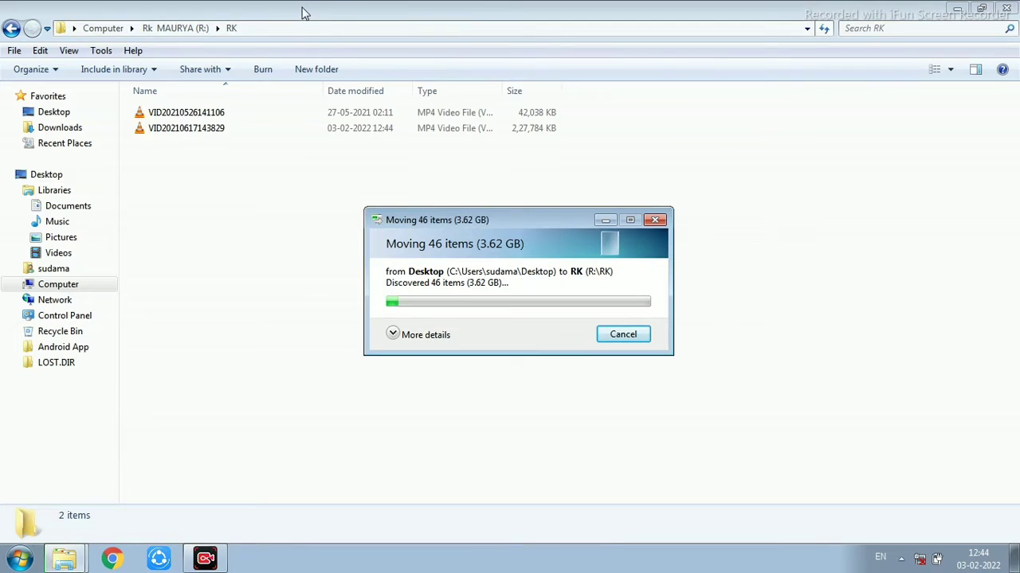
Check the drive list beside the desktop and reopen the RK folder on the R: drive to inspect the transferred files.
left_click_drag(305, 6, 747, 81)
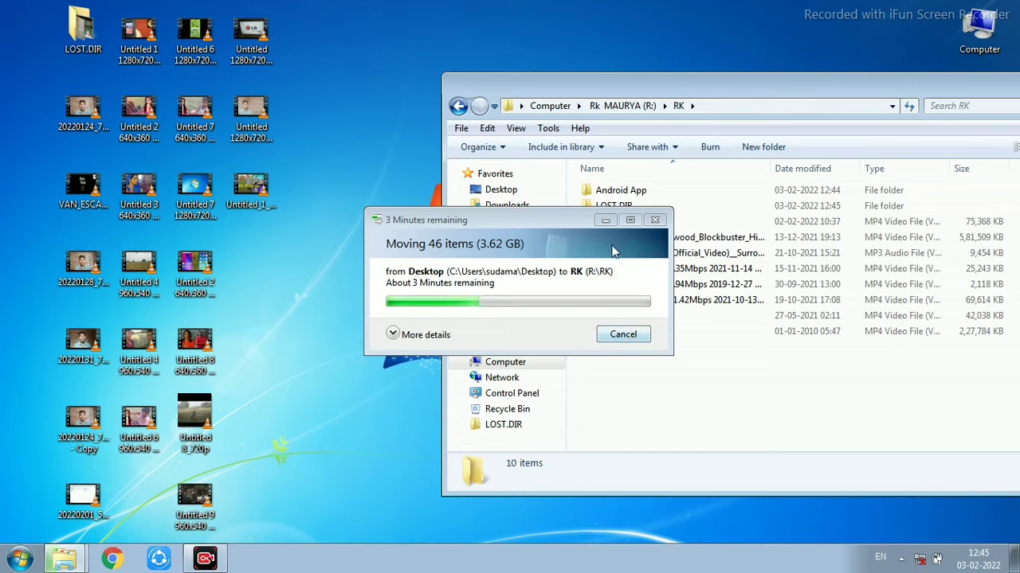
left_click(635, 340)
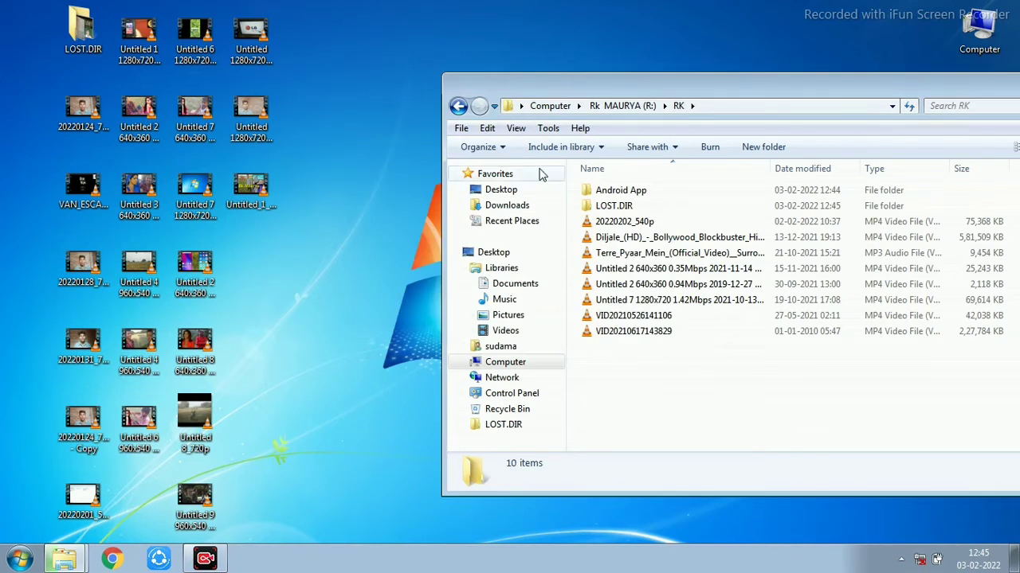
left_click(458, 105)
left_click(458, 108)
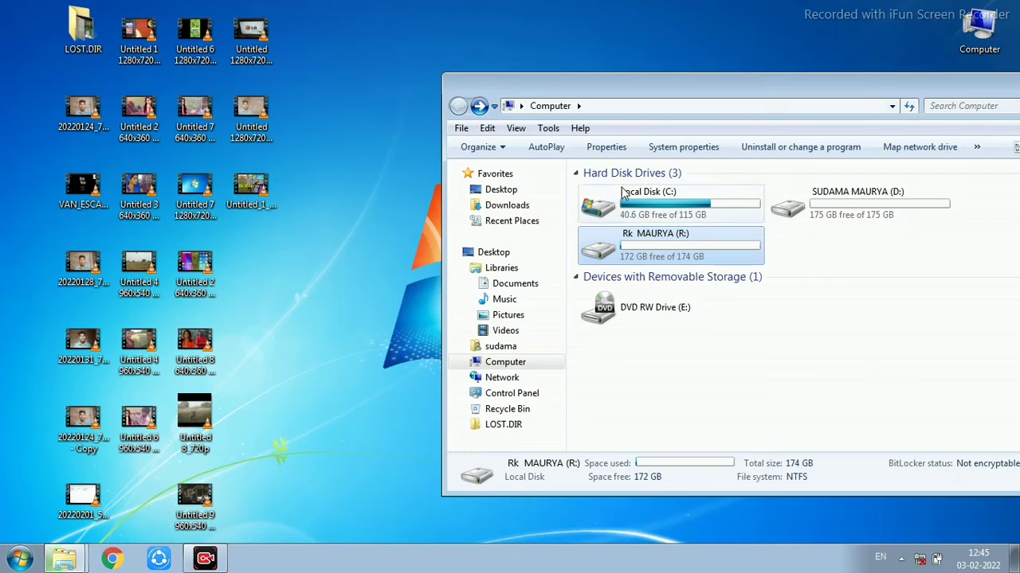
double_click(617, 254)
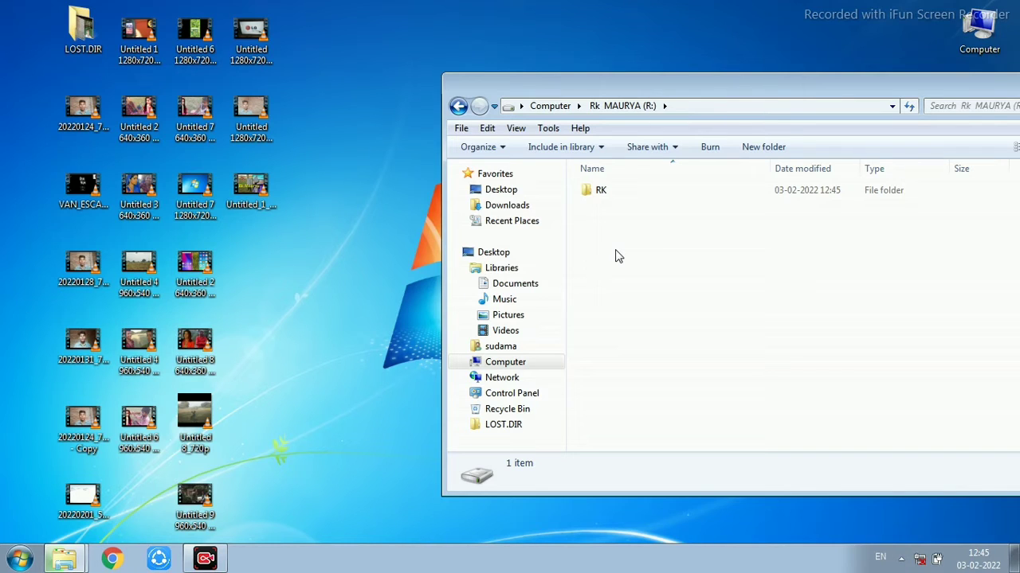
double_click(599, 190)
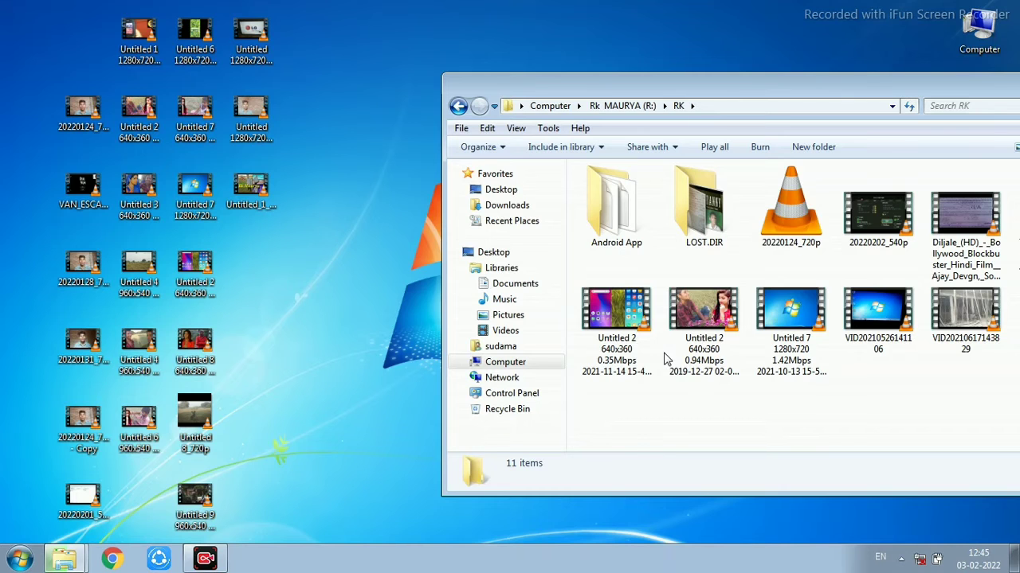
left_click_drag(740, 77, 522, 93)
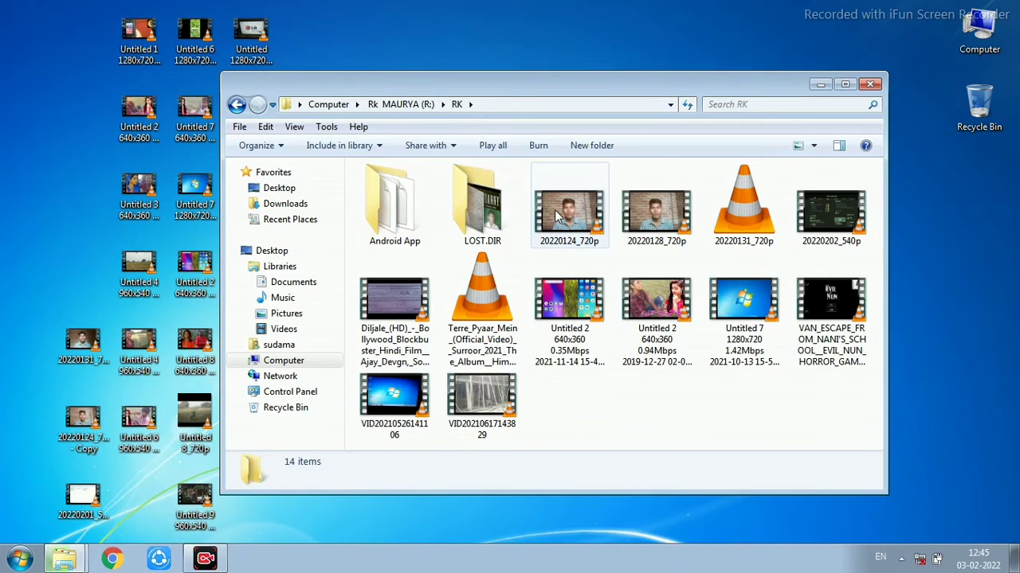
mouse_move(555, 215)
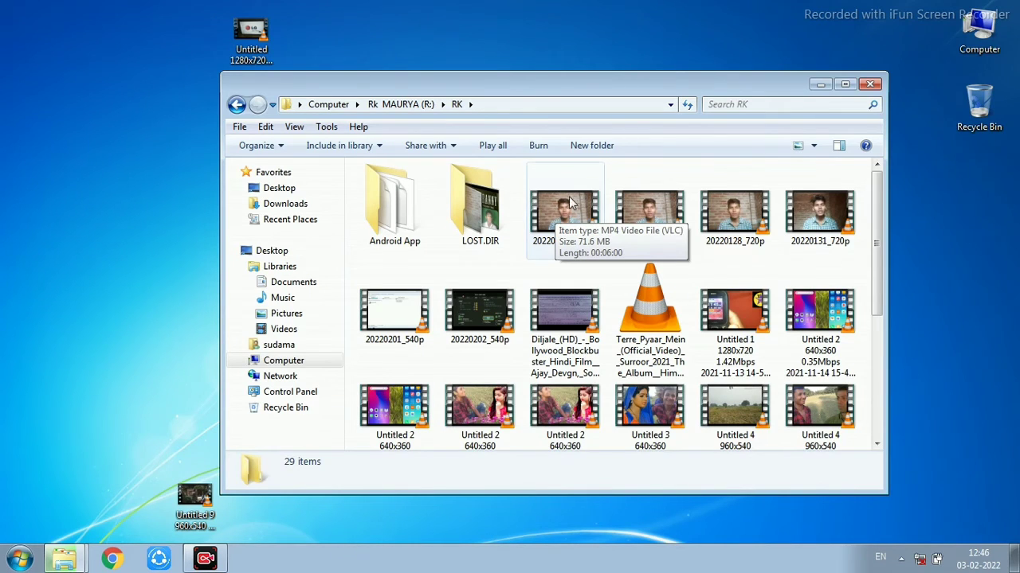
Minimize the RK folder window and bring up the file-move progress dialog.
left_click(829, 86)
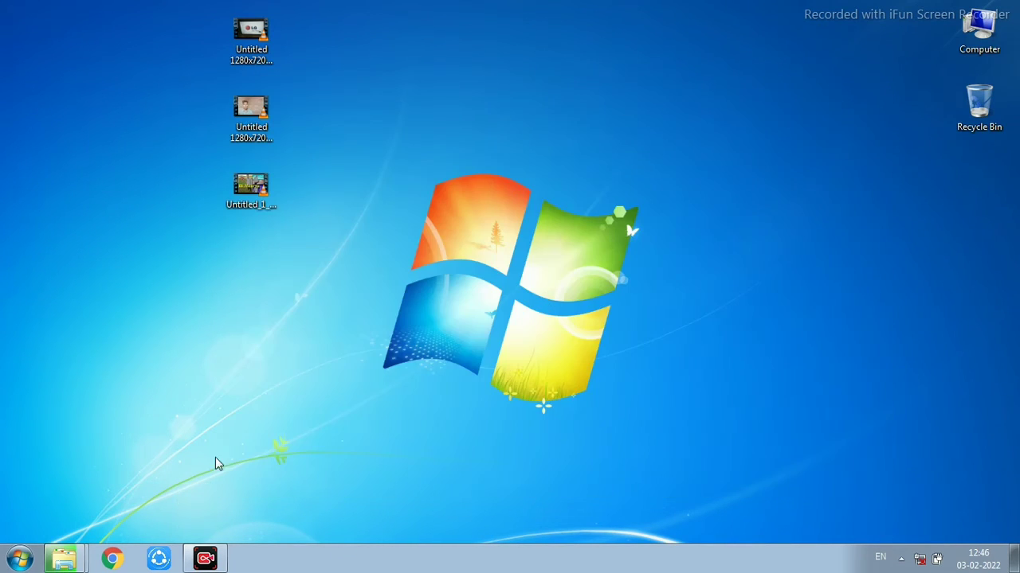
mouse_move(64, 560)
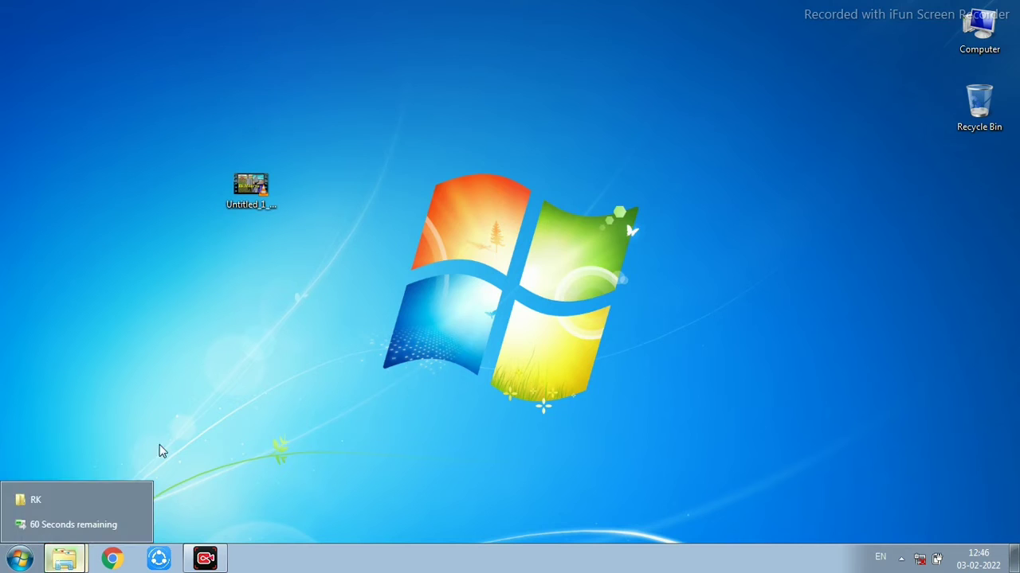
left_click(82, 523)
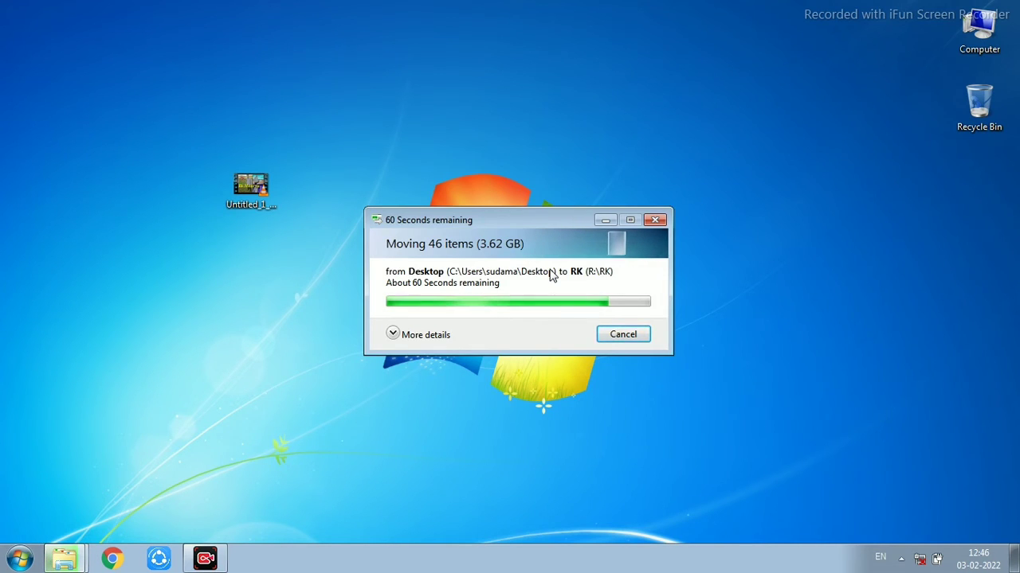
Open the Computer window to check the R: drive's free space, and close it.
double_click(979, 32)
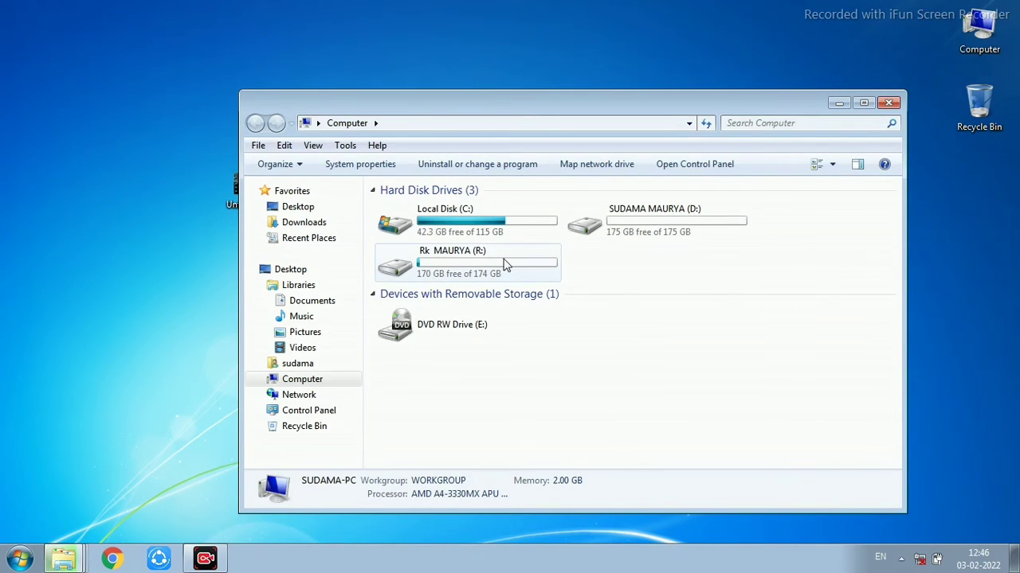
left_click(498, 262)
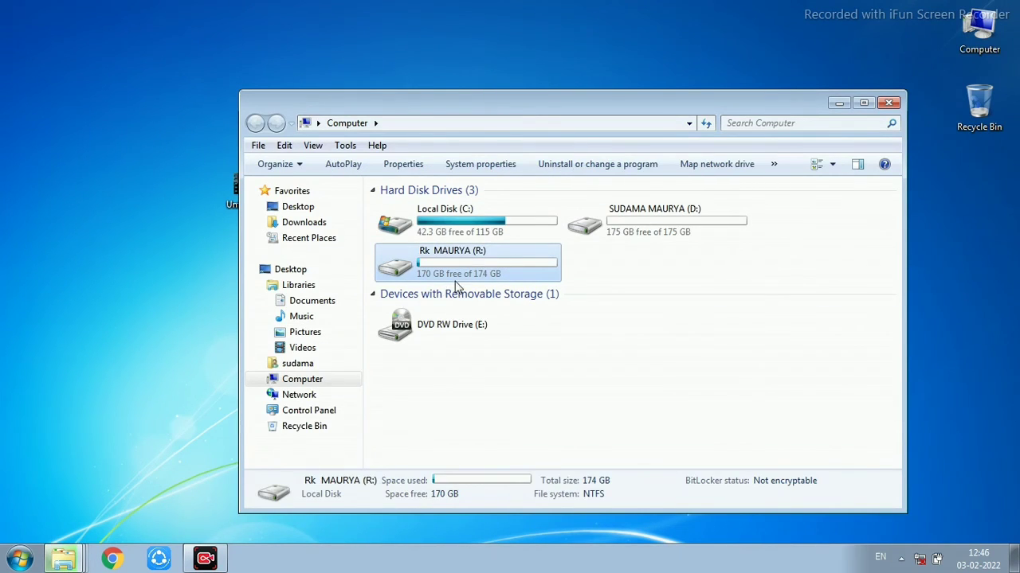
left_click(888, 103)
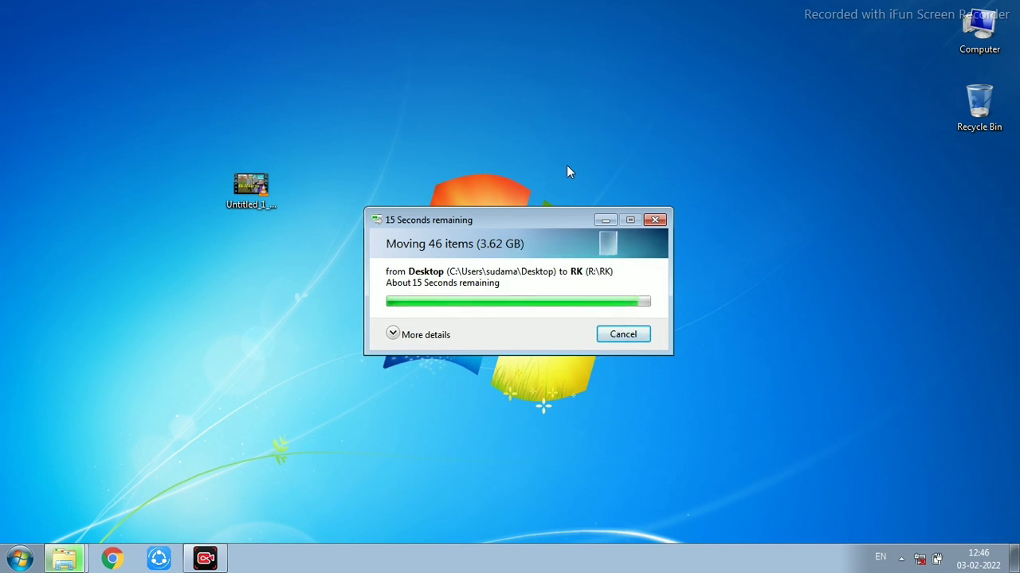
Reopen the Computer window to view the drives' storage.
left_click(1001, 19)
double_click(1001, 20)
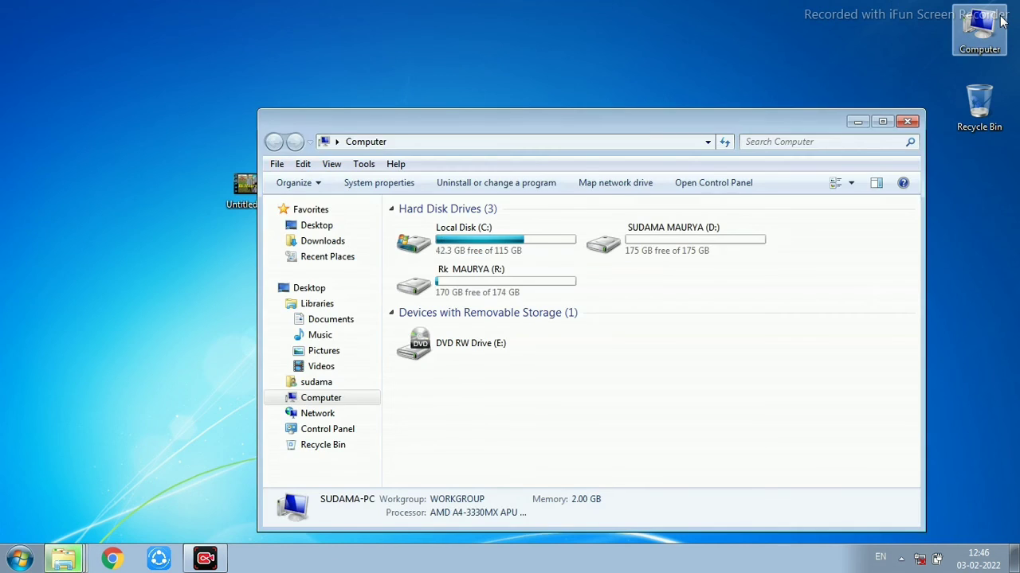